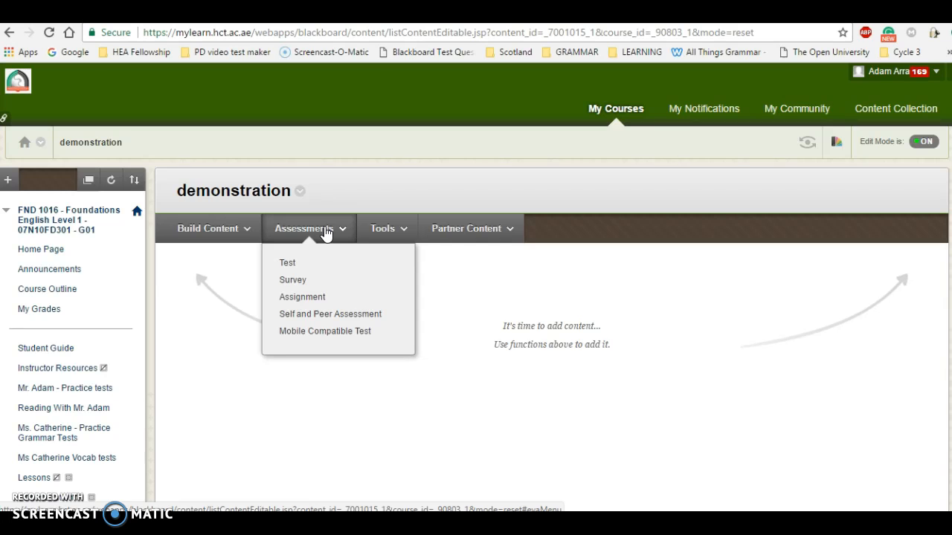
# - Add the existing test "Level 2 Cycle 5 Week 1 Full Vocab Practice" to the demonstration content area
pyautogui.click(289, 262)
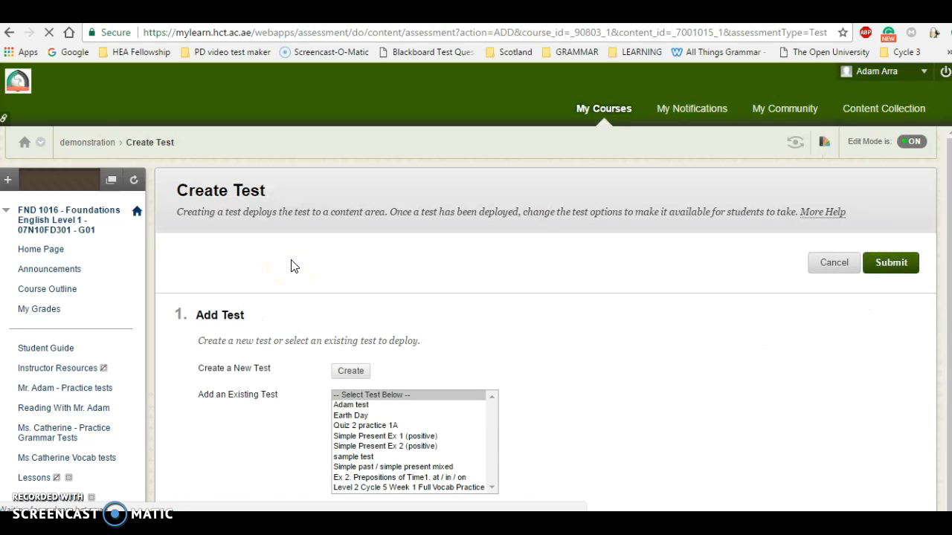
pyautogui.scroll(-1, 291, 267)
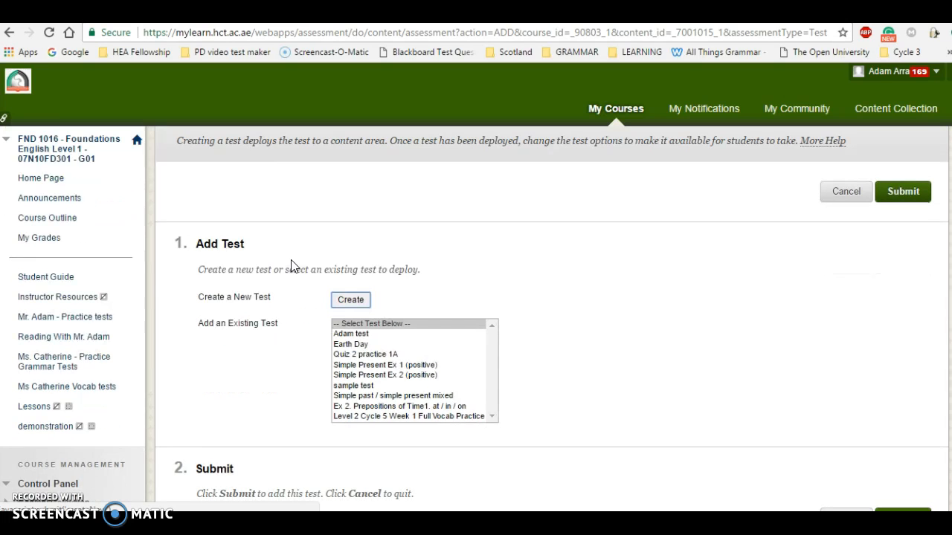
pyautogui.scroll(-1, 291, 266)
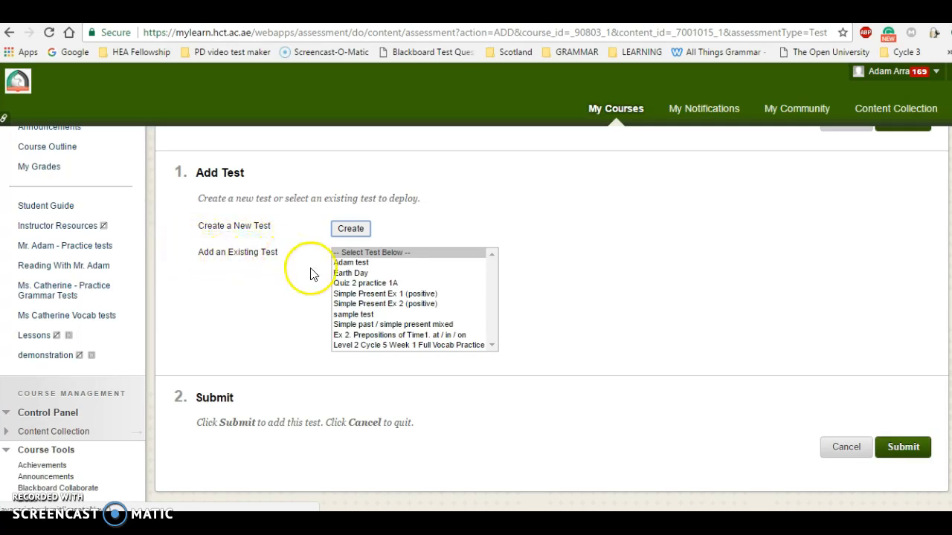
pyautogui.click(402, 294)
pyautogui.scroll(-3, 401, 298)
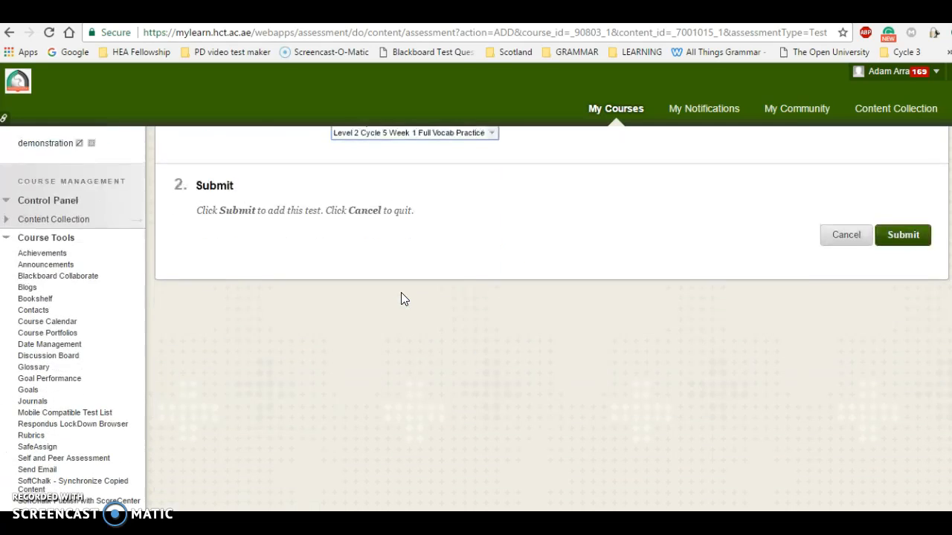
pyautogui.scroll(3, 400, 298)
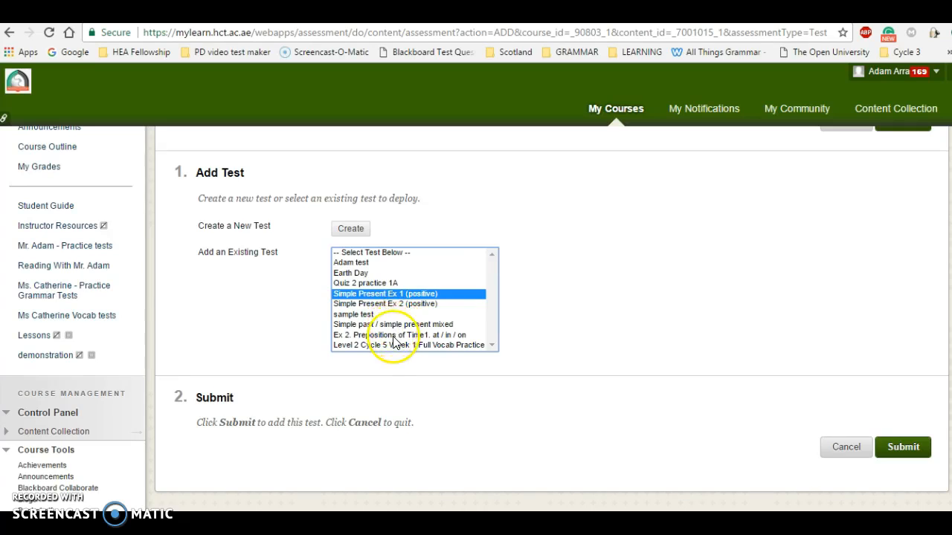
pyautogui.click(398, 345)
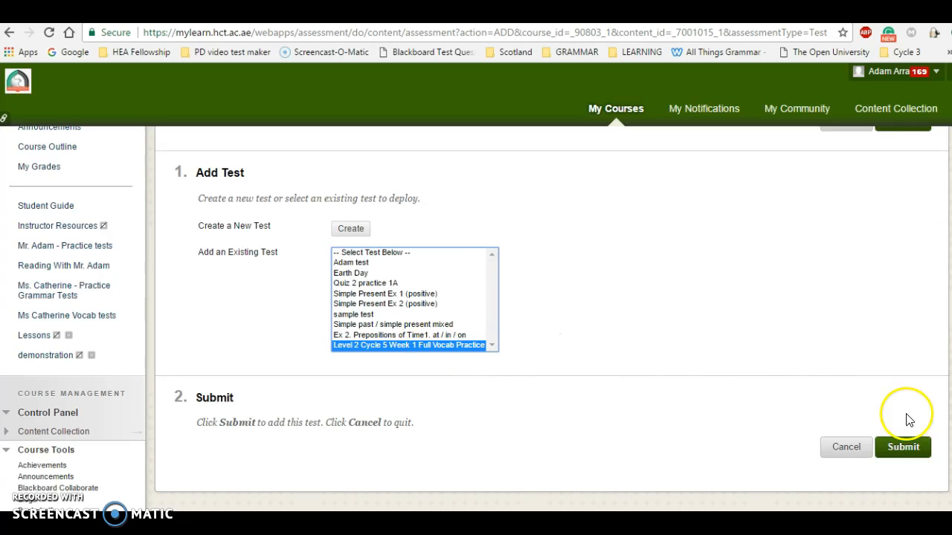
pyautogui.click(903, 446)
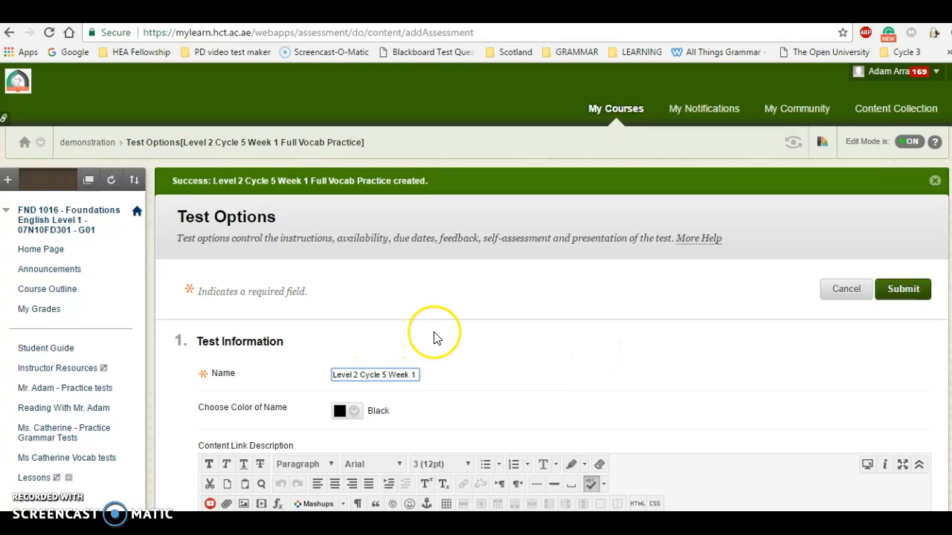
# - Set both the test description and the test instructions to show to students before they begin the test
pyautogui.scroll(-2, 434, 335)
pyautogui.scroll(-1, 434, 335)
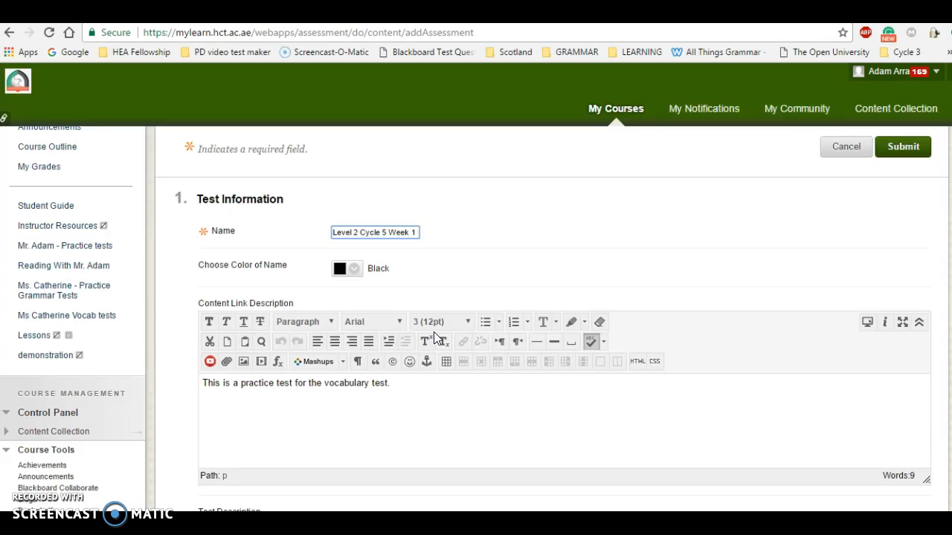
pyautogui.scroll(-3, 434, 335)
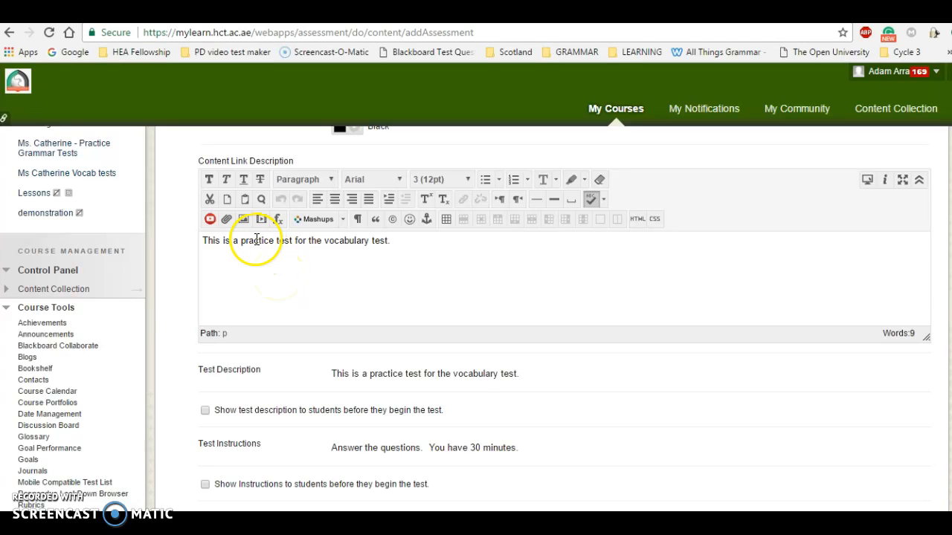
pyautogui.scroll(3, 304, 298)
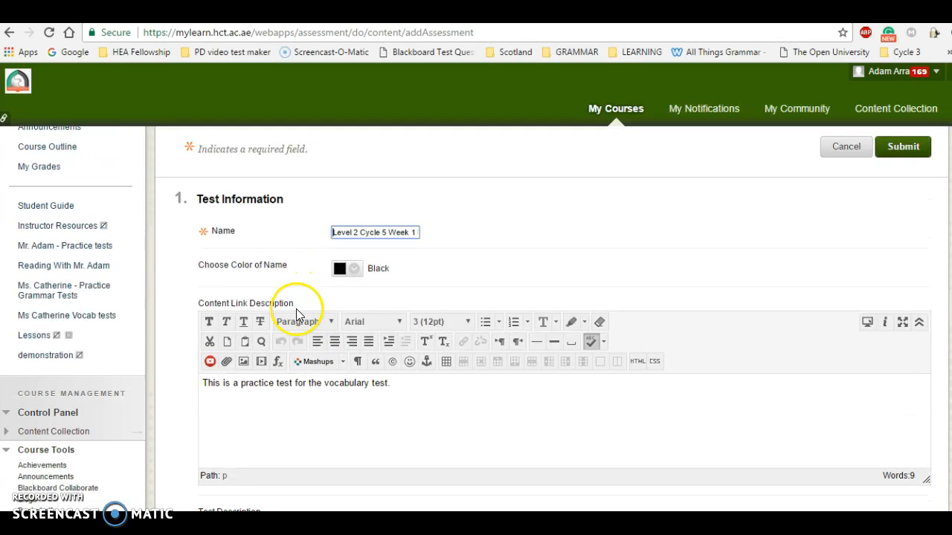
pyautogui.scroll(-6, 217, 342)
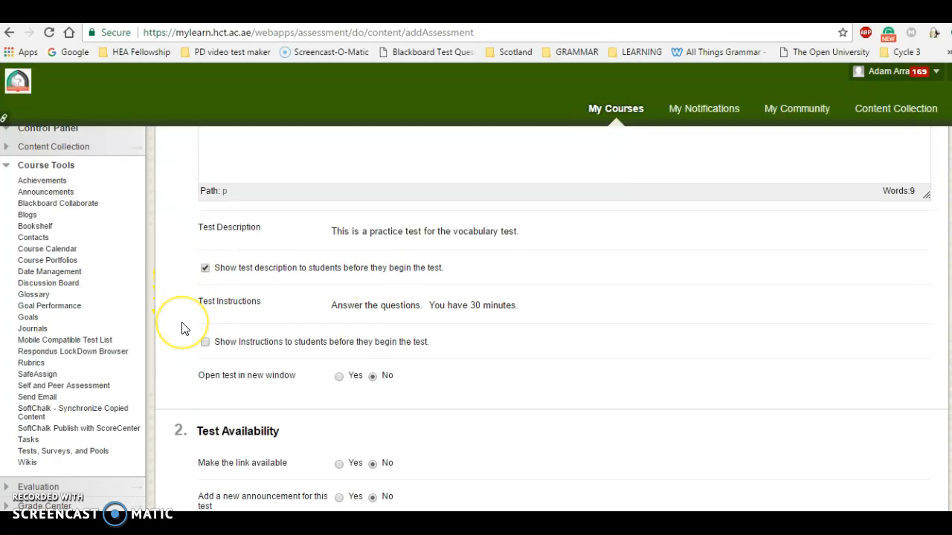
pyautogui.scroll(-1, 186, 327)
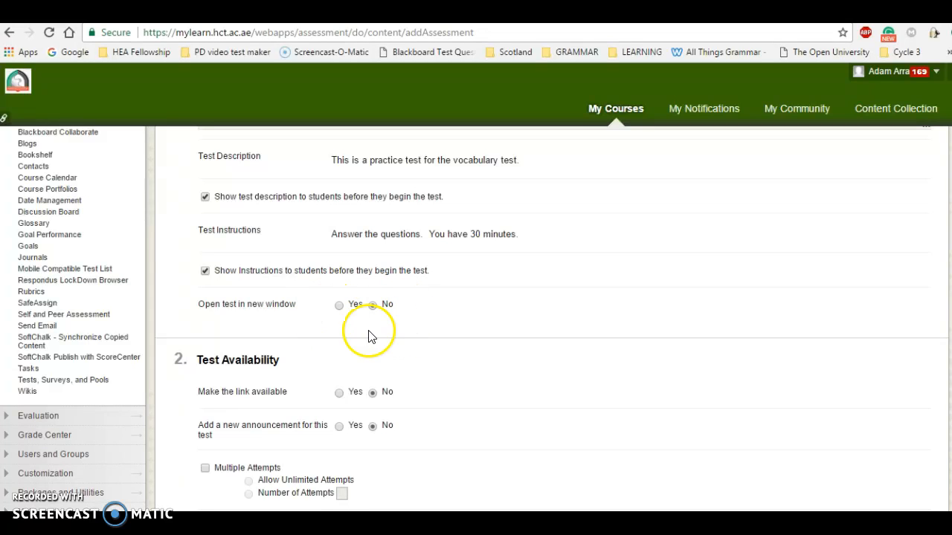
# - Make the test link available and allow multiple attempts with unlimited tries
pyautogui.scroll(-2, 300, 380)
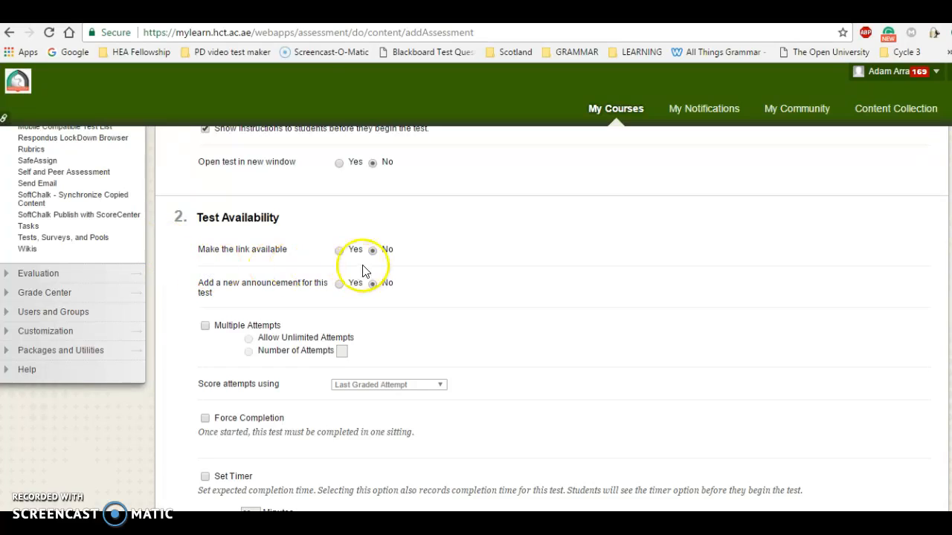
pyautogui.click(339, 251)
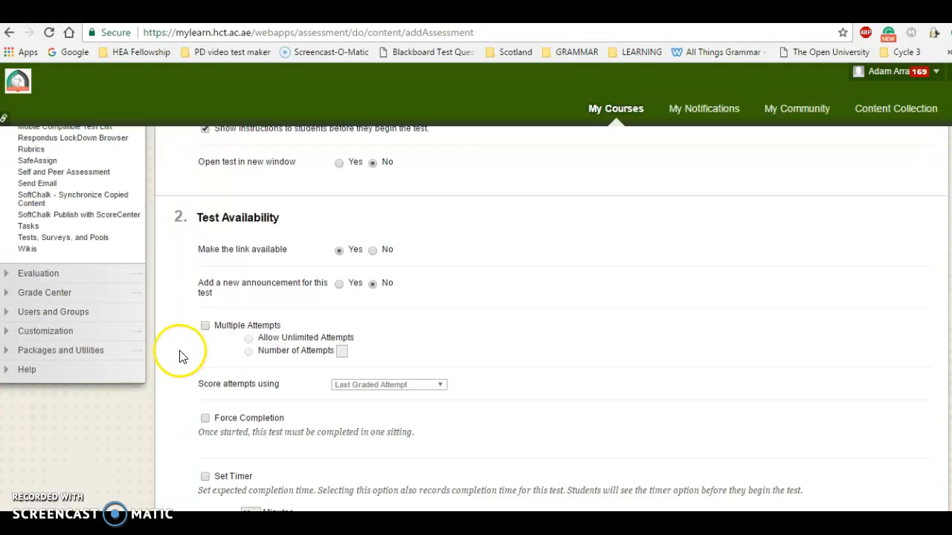
pyautogui.click(205, 326)
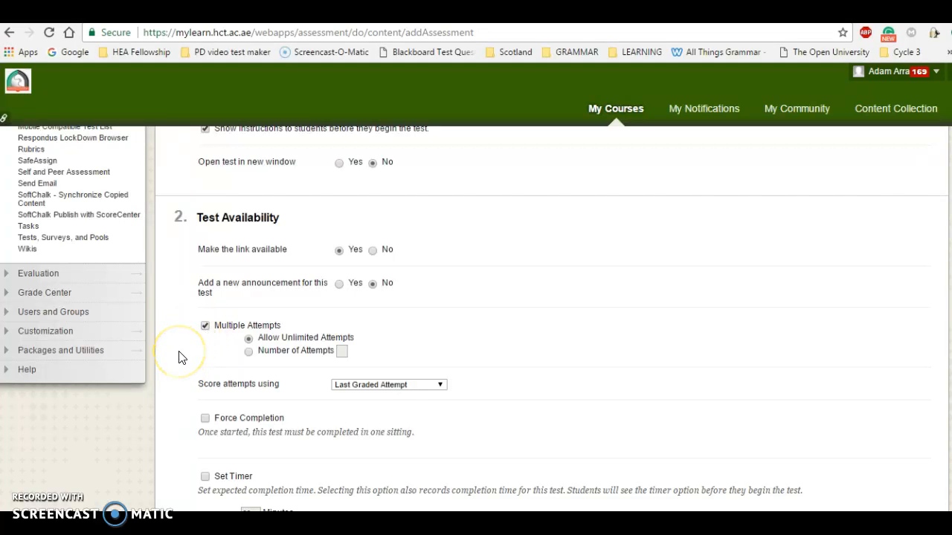
# - Keep attempts scored by Last Graded Attempt and turn on Force Completion
pyautogui.scroll(-1, 178, 358)
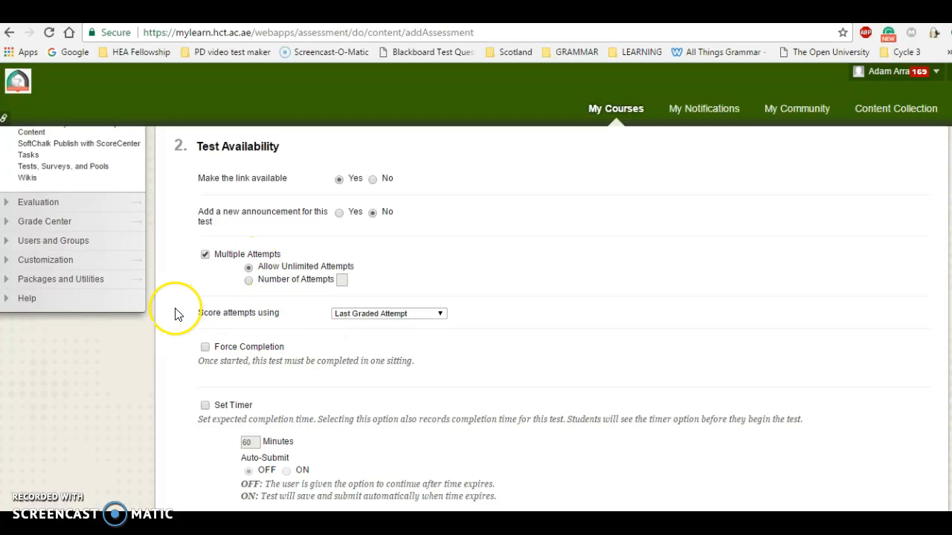
pyautogui.scroll(-1, 178, 314)
pyautogui.click(394, 243)
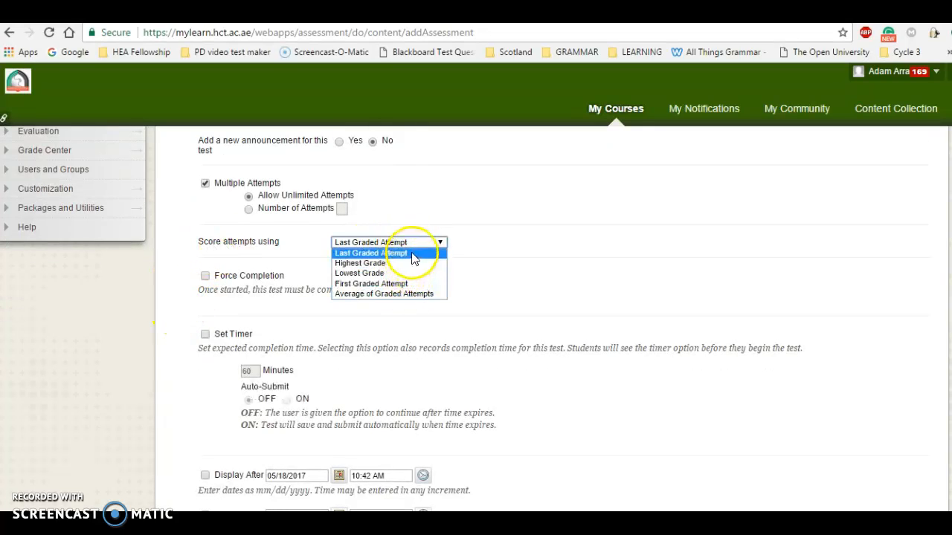
pyautogui.click(413, 245)
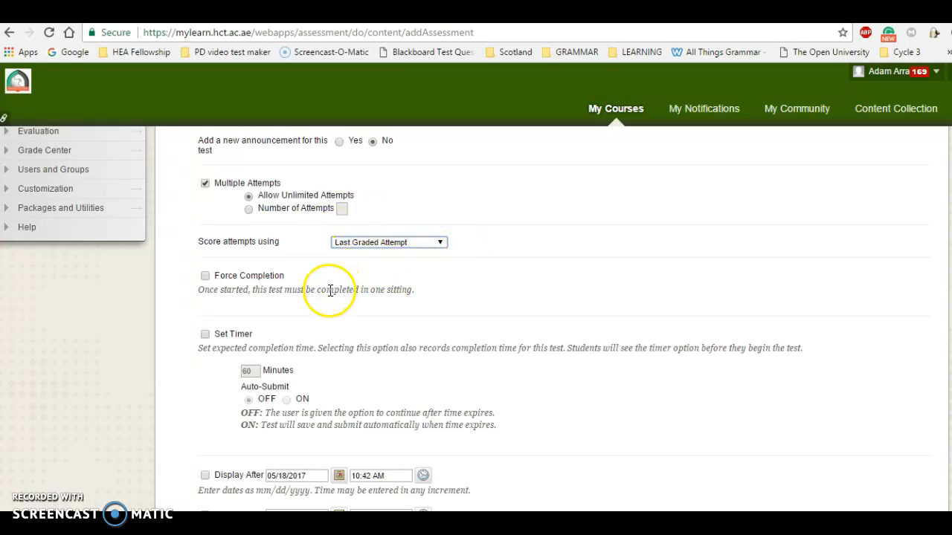
pyautogui.click(205, 277)
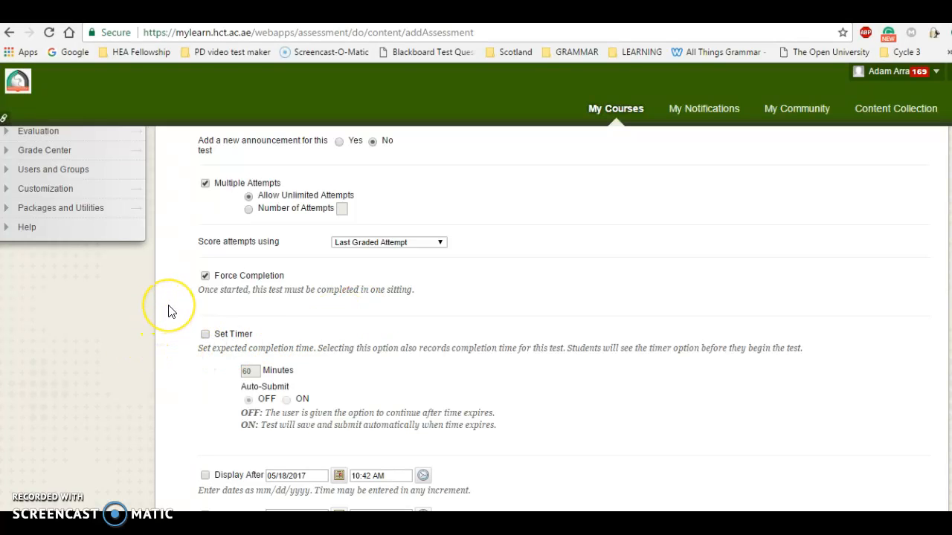
# - Enable the test timer and set the expected completion time to 35 minutes
pyautogui.scroll(-1, 170, 311)
pyautogui.scroll(-1, 171, 311)
pyautogui.click(204, 191)
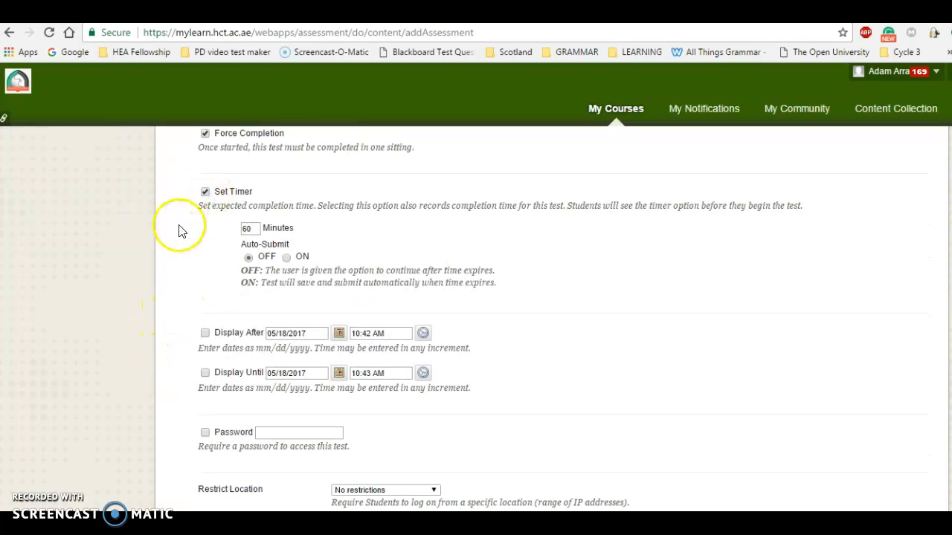
pyautogui.doubleClick(258, 229)
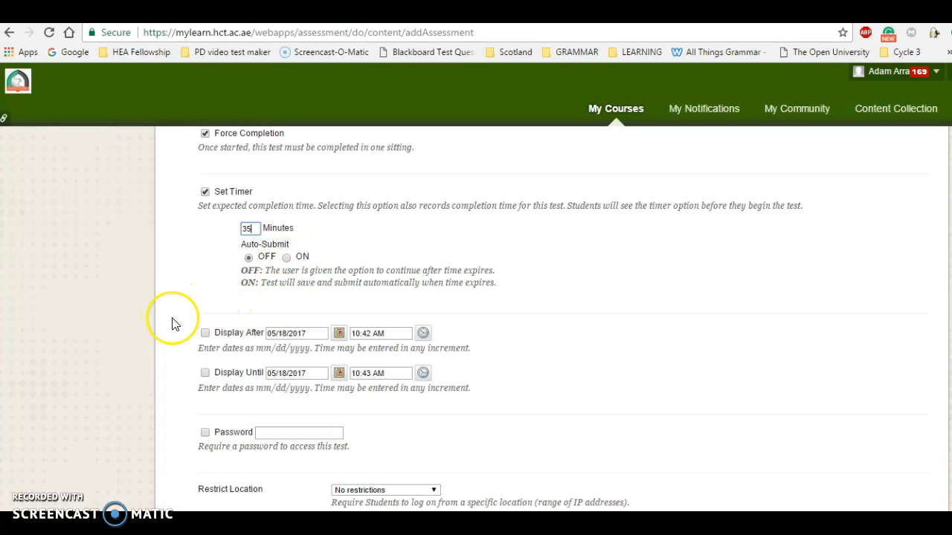
# - Examine the display dates, password, location restriction, availability exceptions, due date and self-assessment options of the test
pyautogui.scroll(-3, 172, 324)
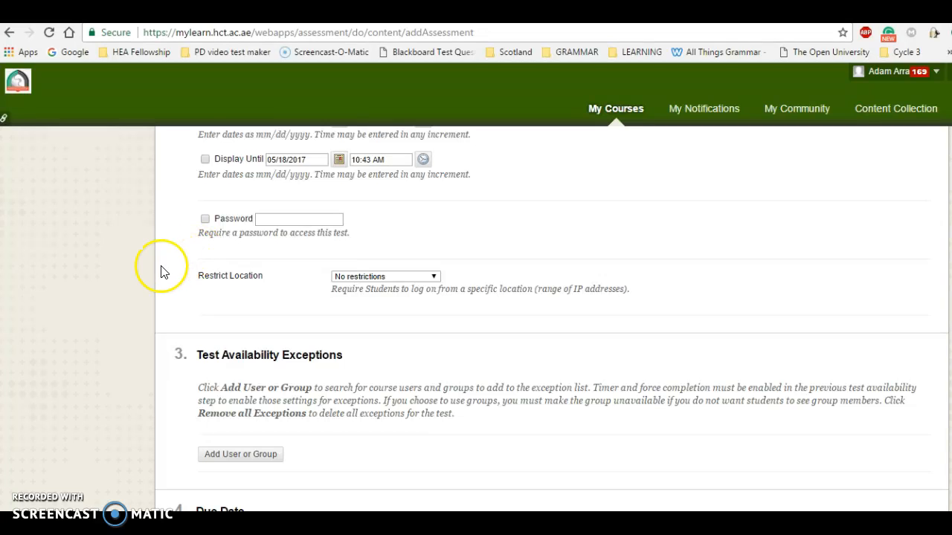
pyautogui.scroll(-1, 167, 272)
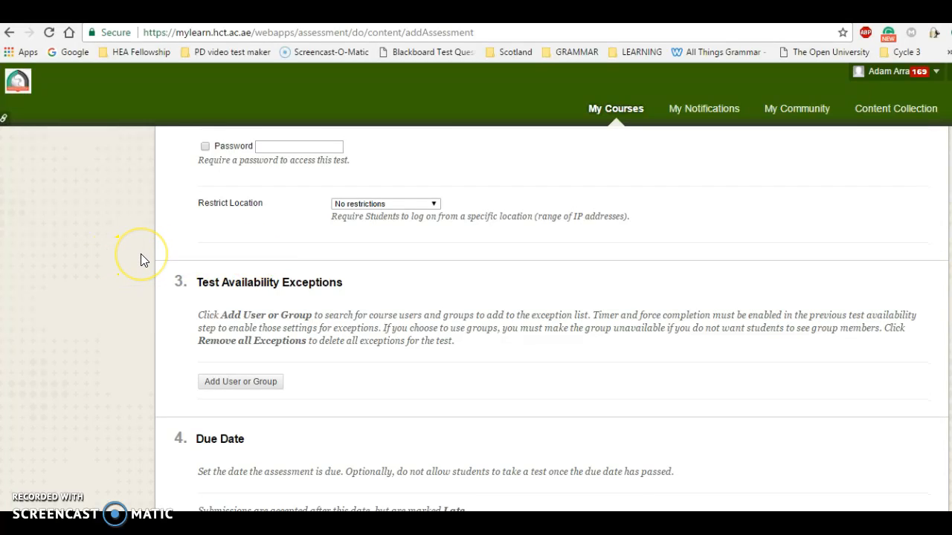
pyautogui.scroll(-2, 140, 254)
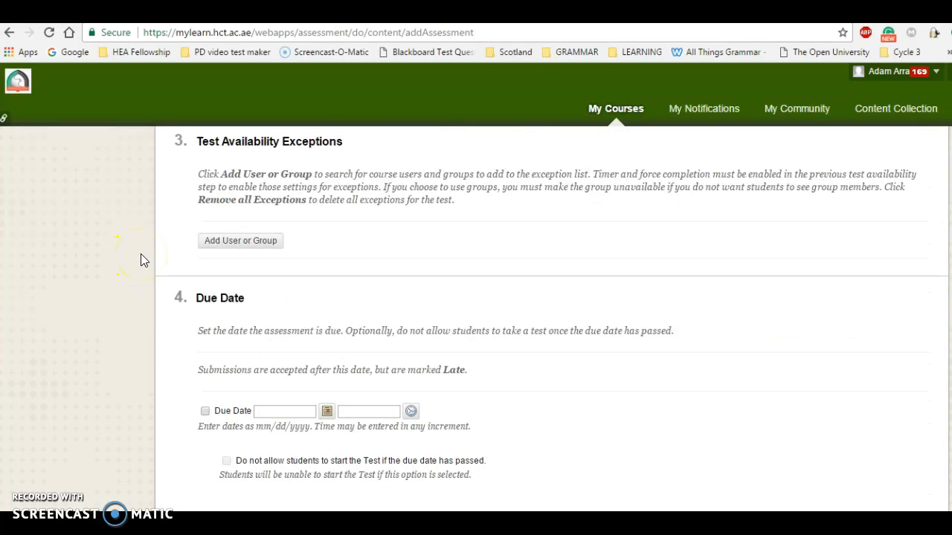
pyautogui.scroll(-3, 141, 254)
pyautogui.scroll(-3, 141, 254)
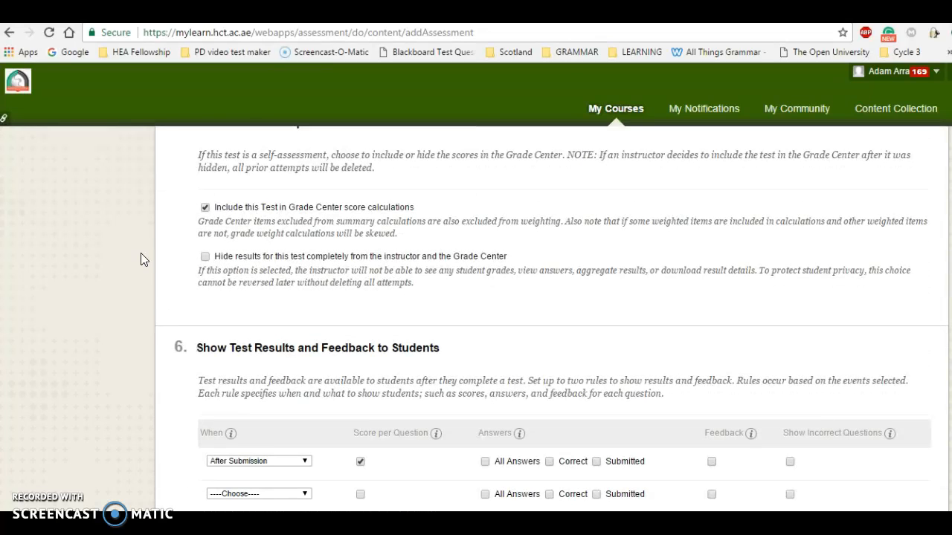
pyautogui.scroll(-1, 141, 252)
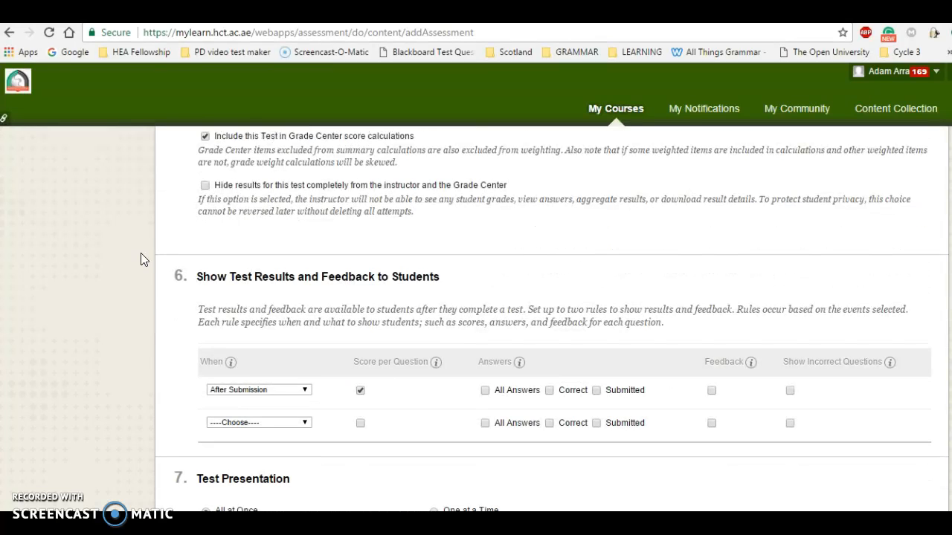
pyautogui.scroll(2, 140, 253)
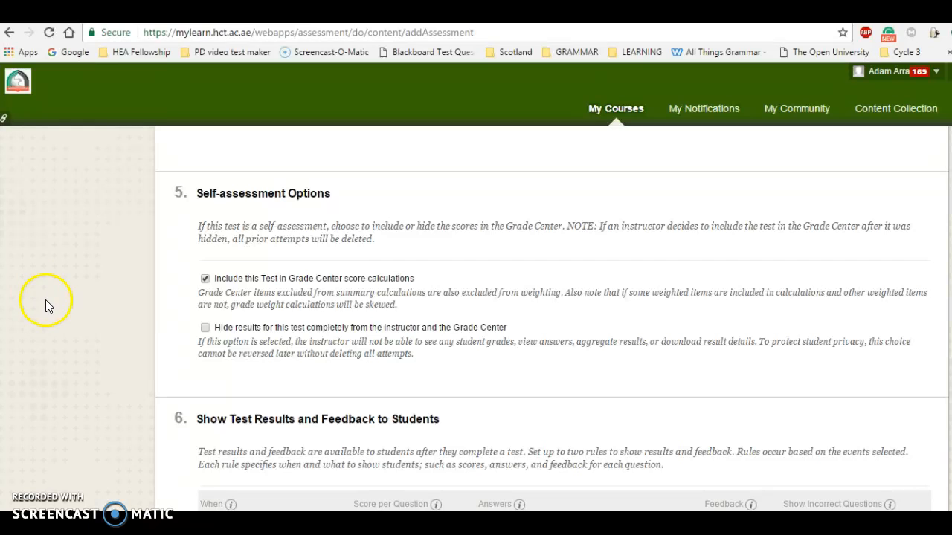
# - Set the After Submission results rule to also show students All Answers and their Submitted answers
pyautogui.scroll(-3, 165, 316)
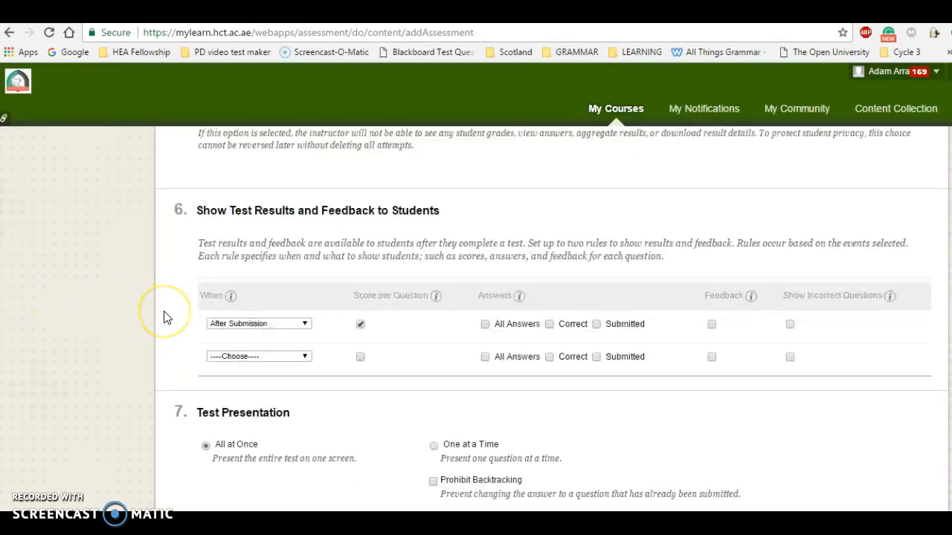
pyautogui.scroll(-1, 165, 316)
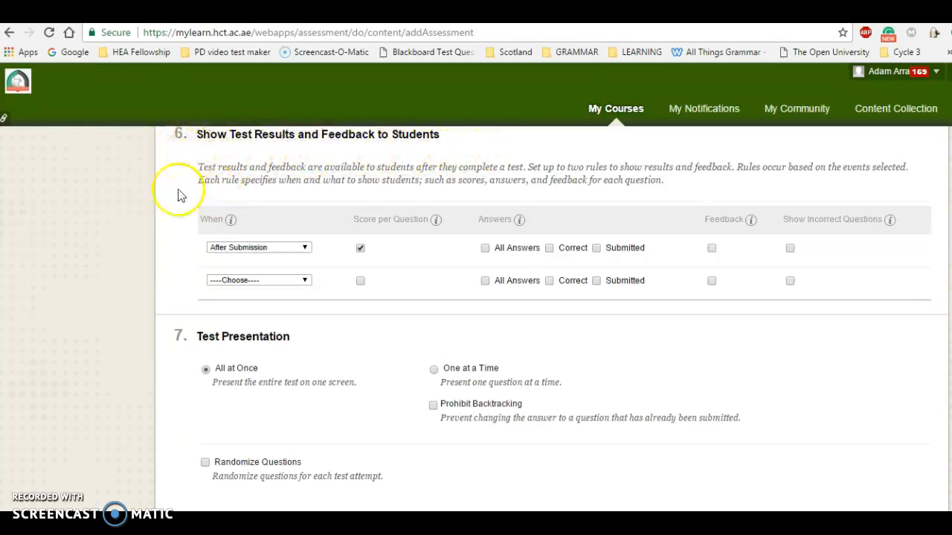
pyautogui.click(484, 249)
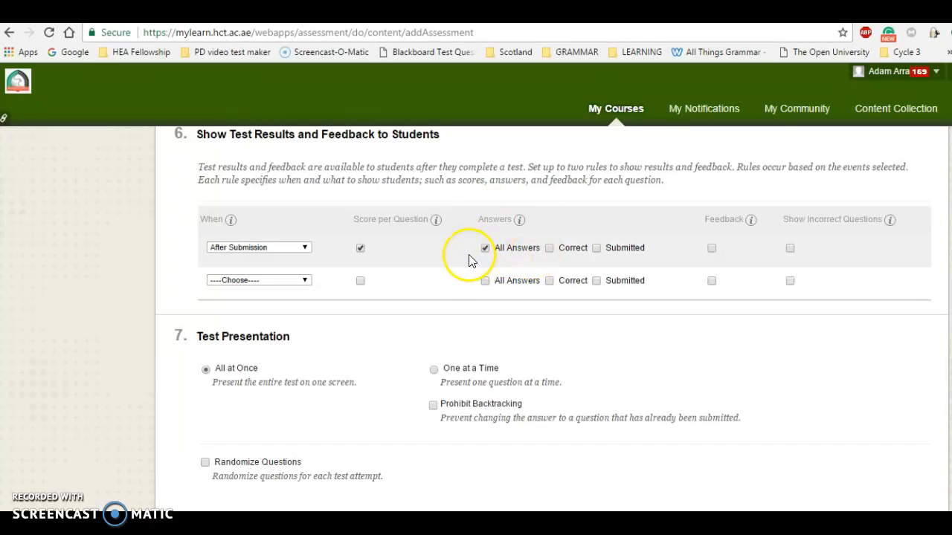
pyautogui.click(597, 249)
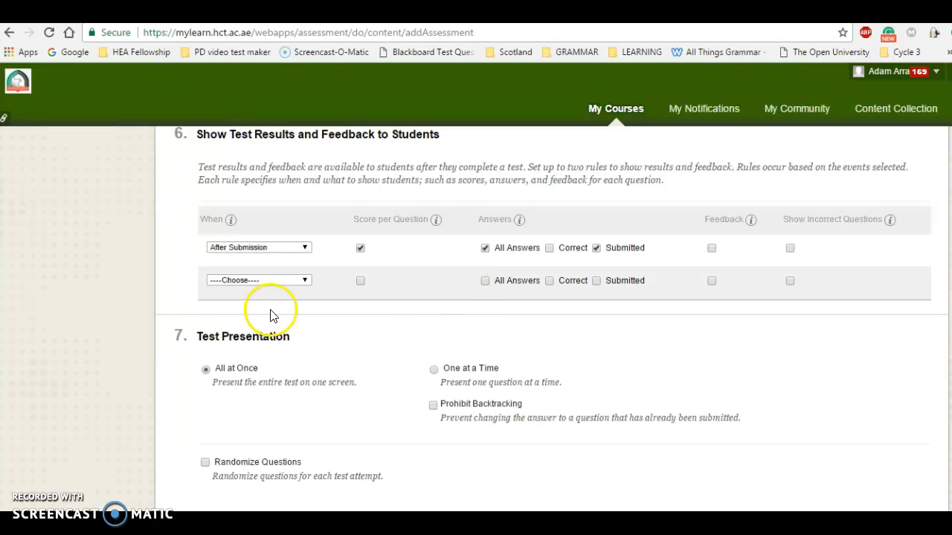
pyautogui.click(712, 253)
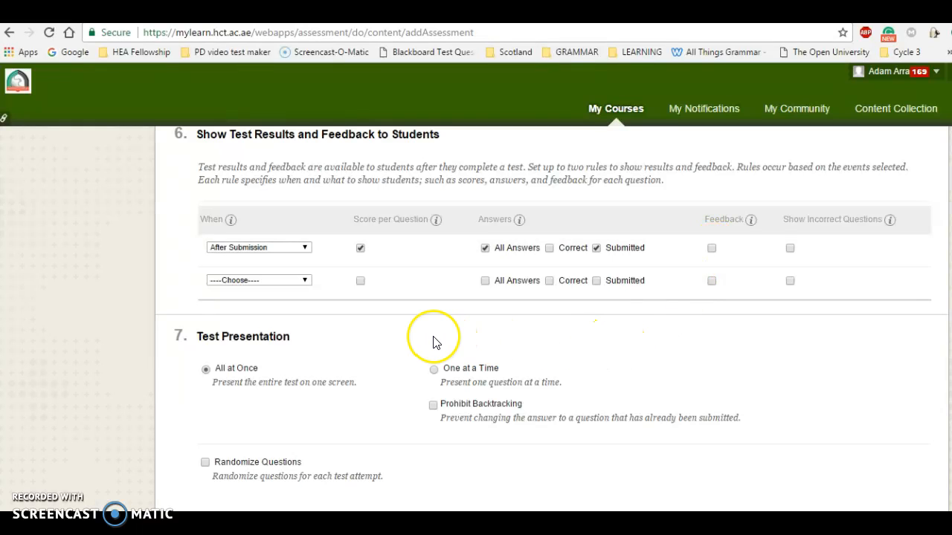
# - Turn on Randomize Questions for each test attempt and review the test options set so far
pyautogui.scroll(-2, 428, 341)
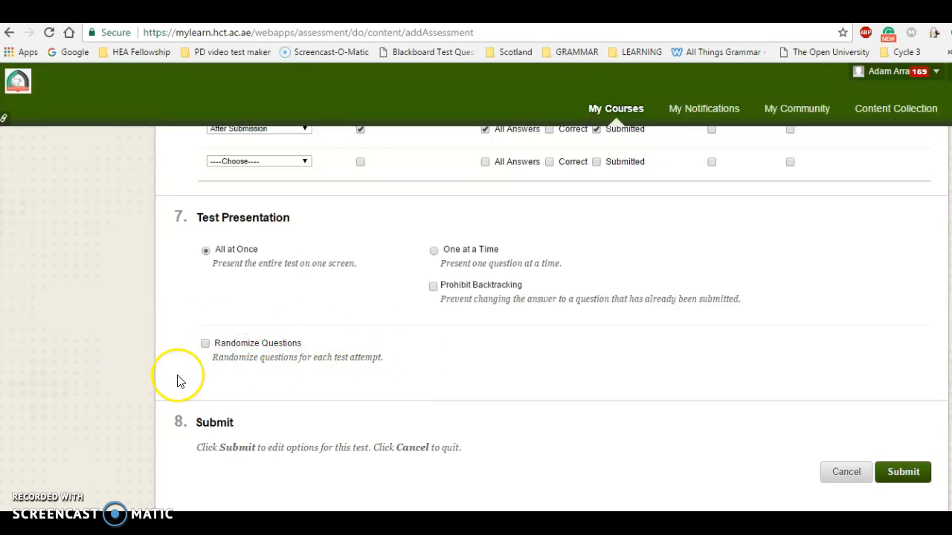
pyautogui.click(206, 345)
pyautogui.scroll(20, 552, 315)
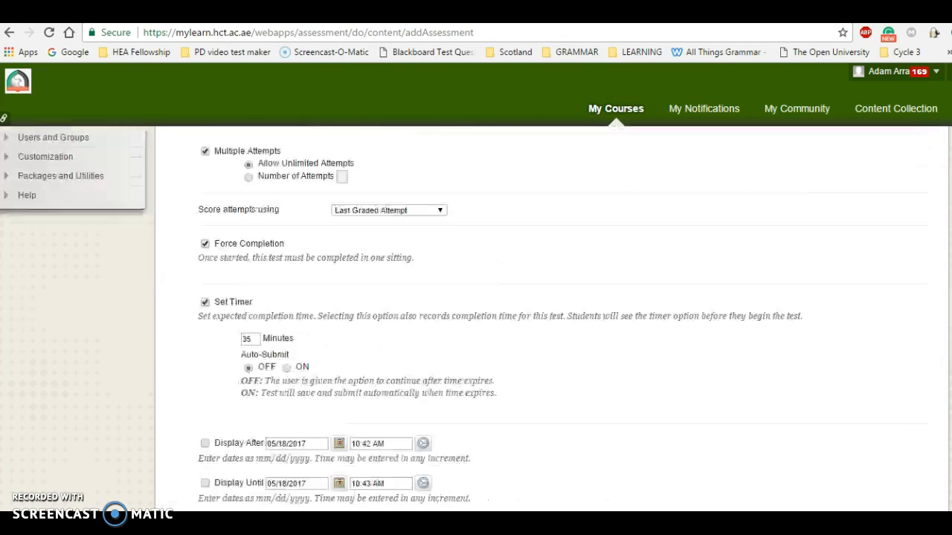
pyautogui.scroll(15, 551, 314)
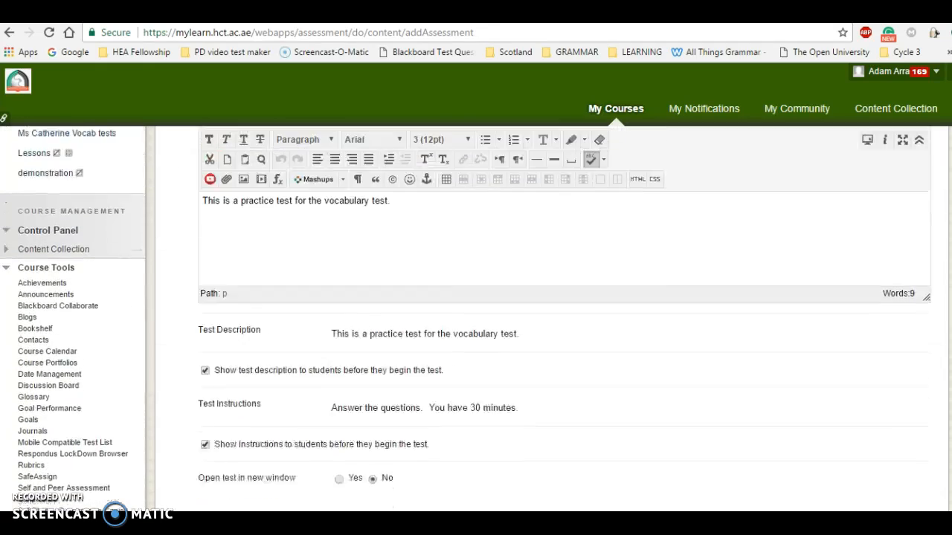
# - Review the test options from the description through the results and feedback settings, and submit them
pyautogui.scroll(-4, 552, 315)
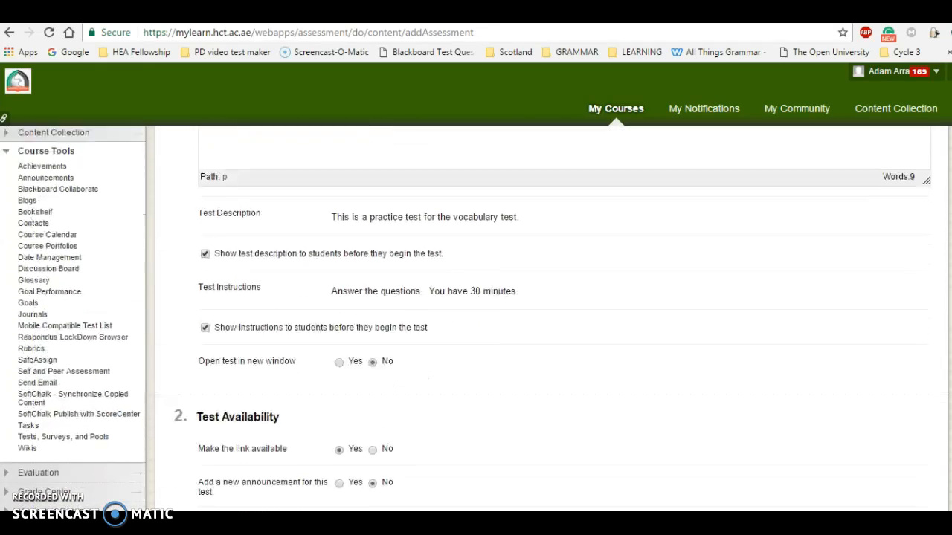
pyautogui.scroll(-4, 552, 314)
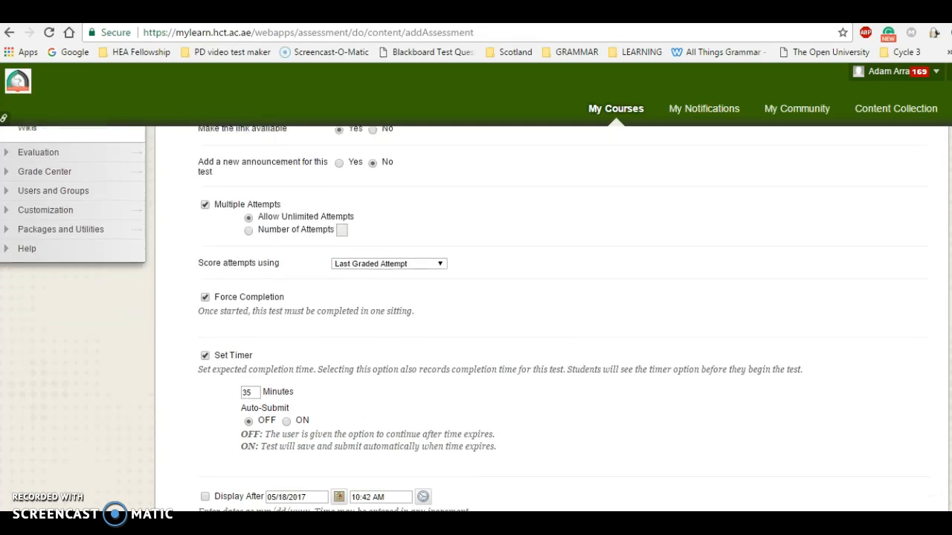
pyautogui.scroll(-2, 552, 315)
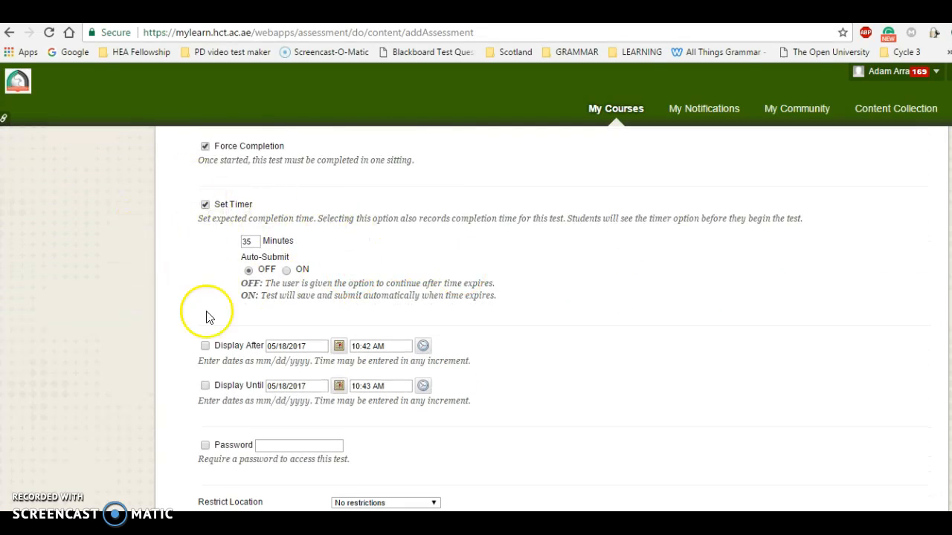
pyautogui.scroll(-4, 551, 314)
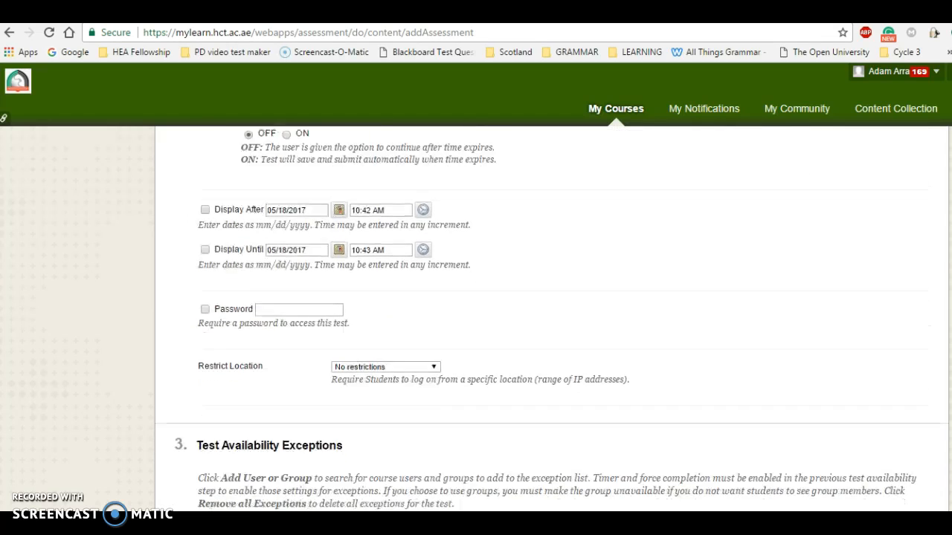
pyautogui.scroll(-4, 552, 314)
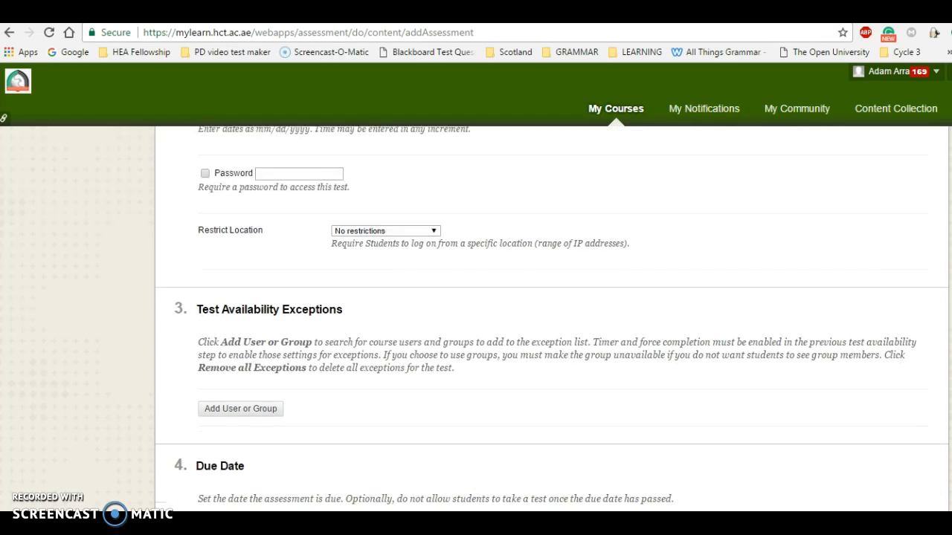
pyautogui.scroll(-10, 551, 315)
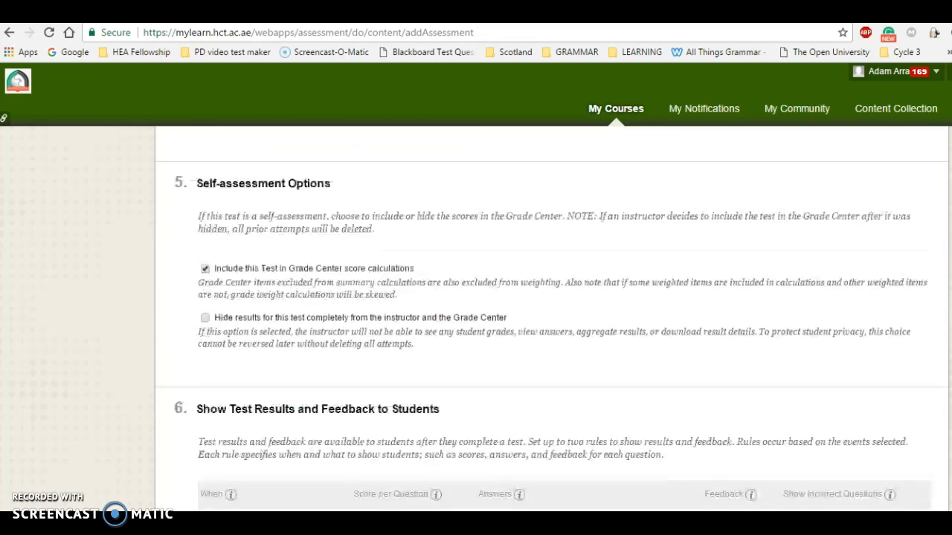
pyautogui.scroll(-3, 552, 319)
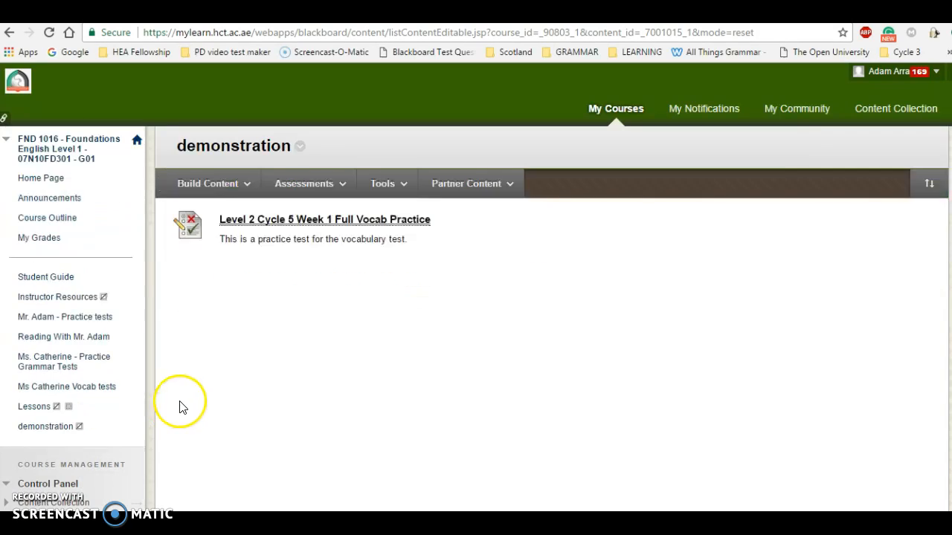
pyautogui.click(207, 254)
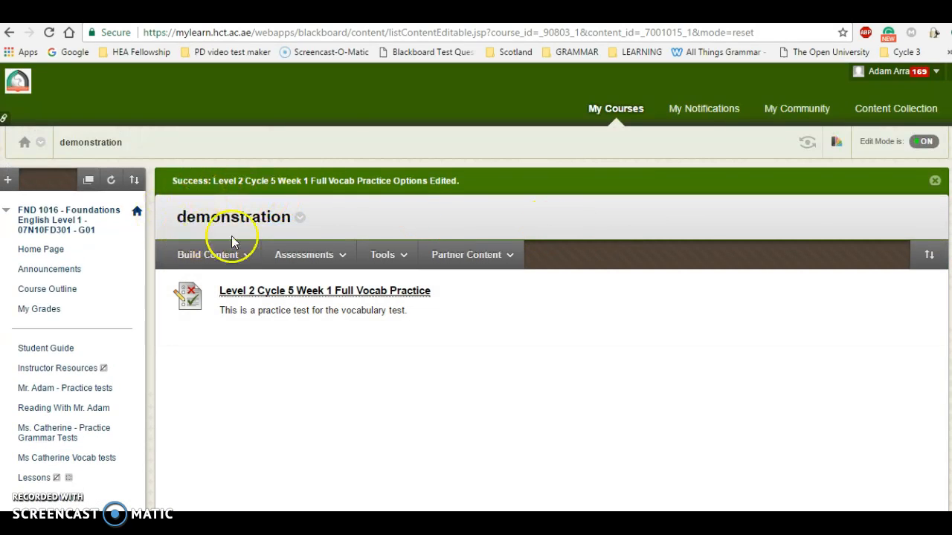
pyautogui.click(231, 239)
pyautogui.click(255, 376)
# - Examine the item options of the Level 2 Cycle 5 Week 1 Full Vocab Practice test, including Edit the Test and Edit the Test Options
pyautogui.moveTo(449, 316)
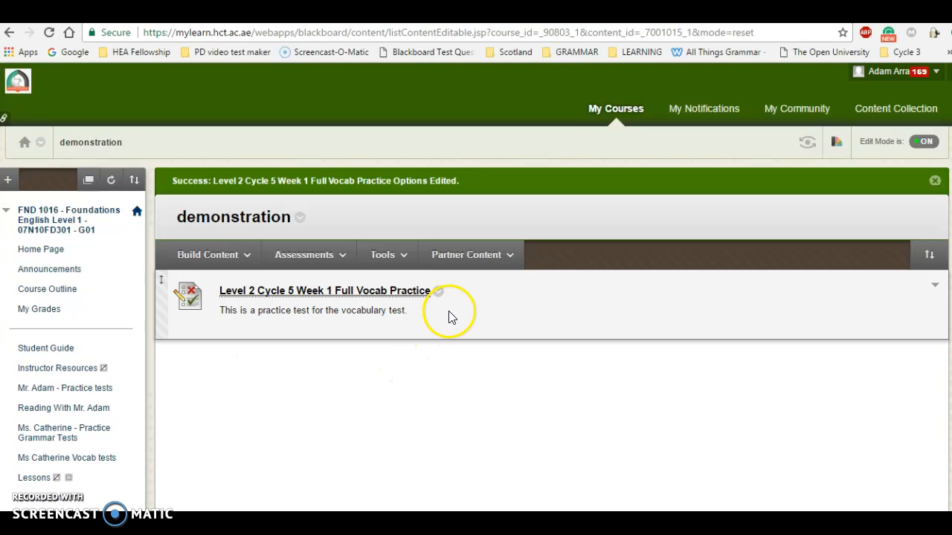
pyautogui.click(436, 293)
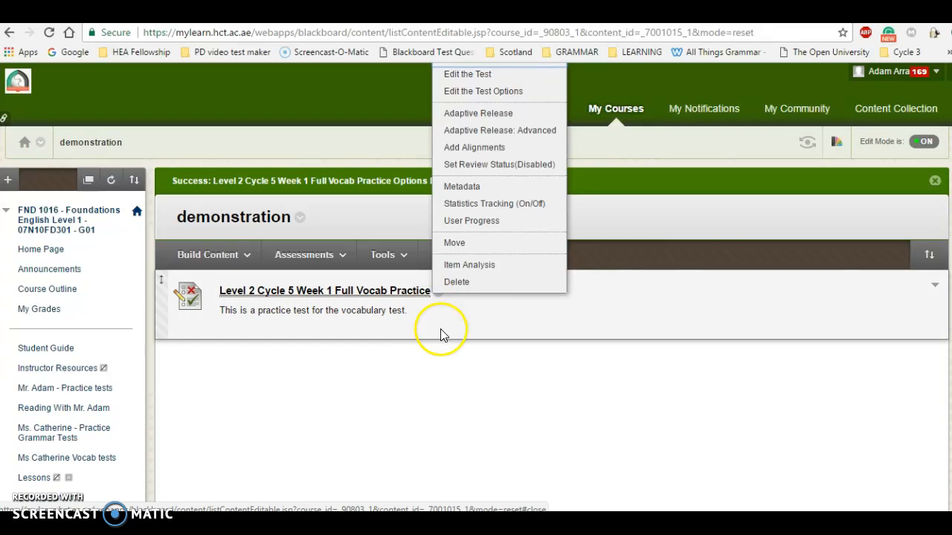
pyautogui.click(439, 294)
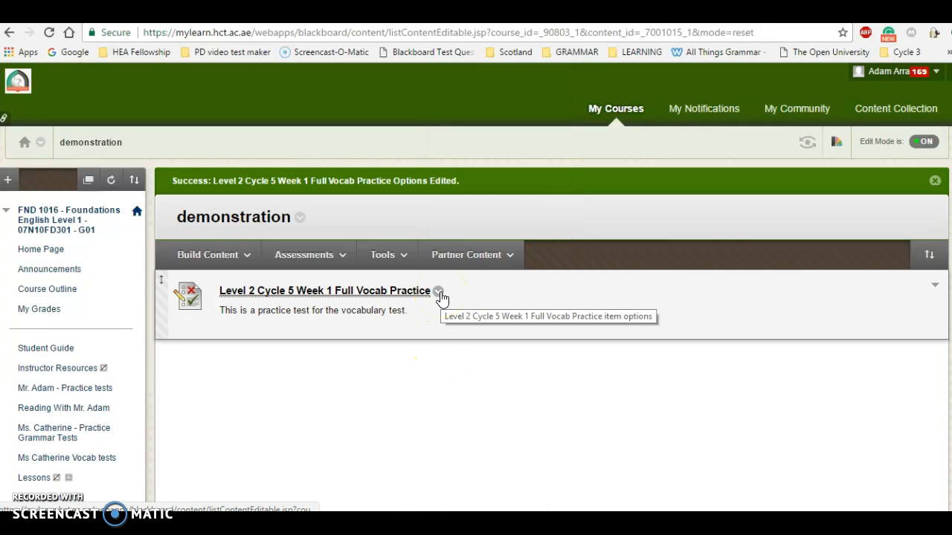
pyautogui.click(439, 293)
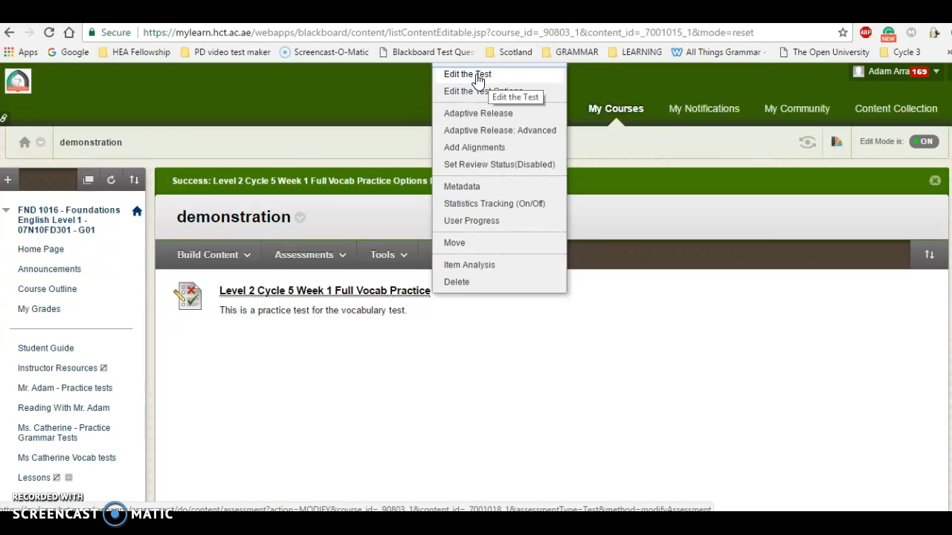
pyautogui.click(490, 95)
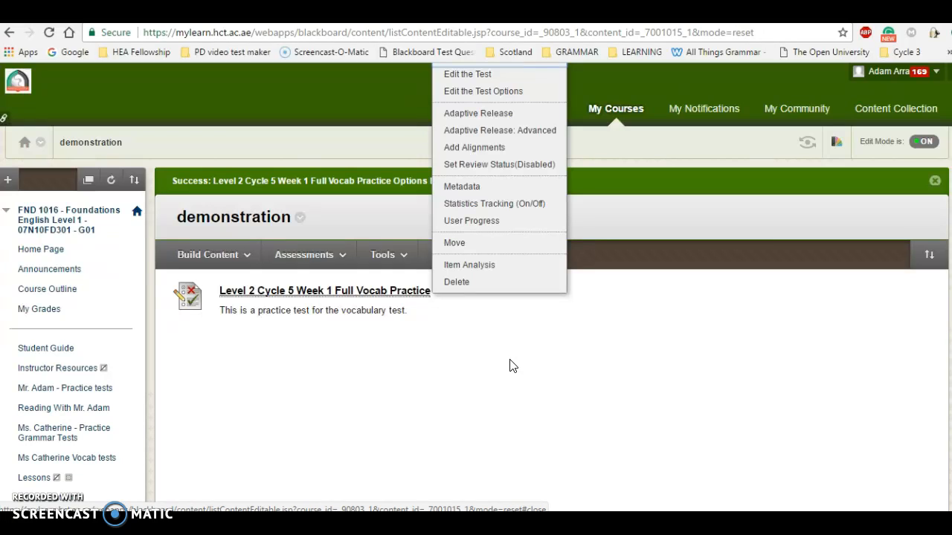
pyautogui.click(510, 366)
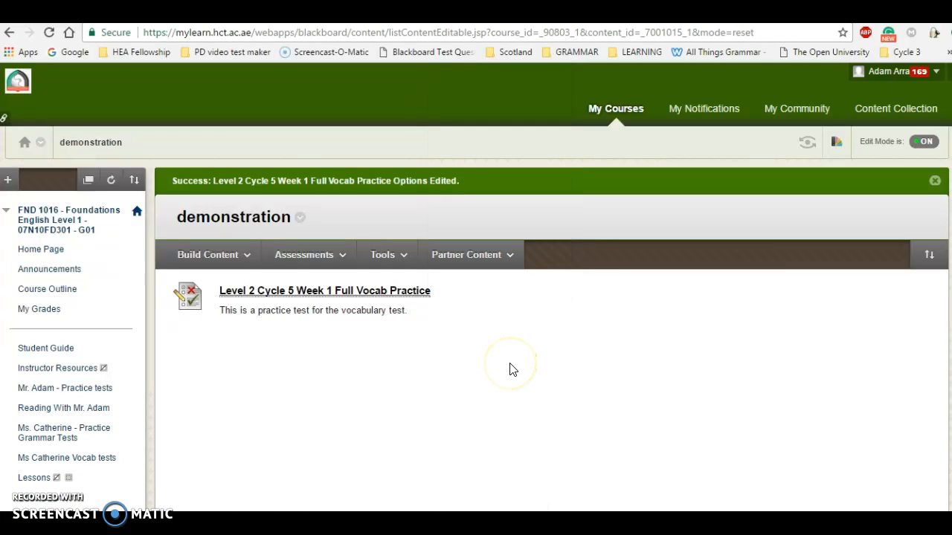
pyautogui.click(282, 458)
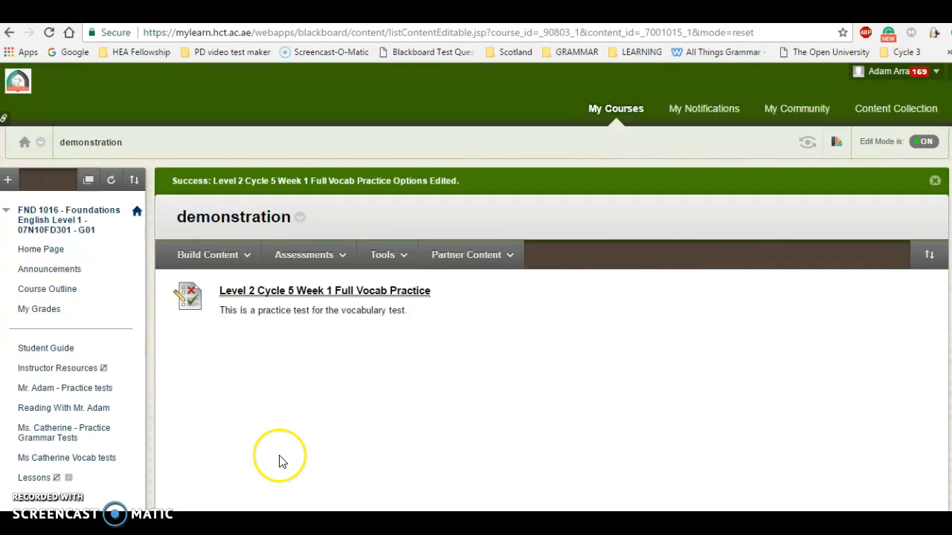